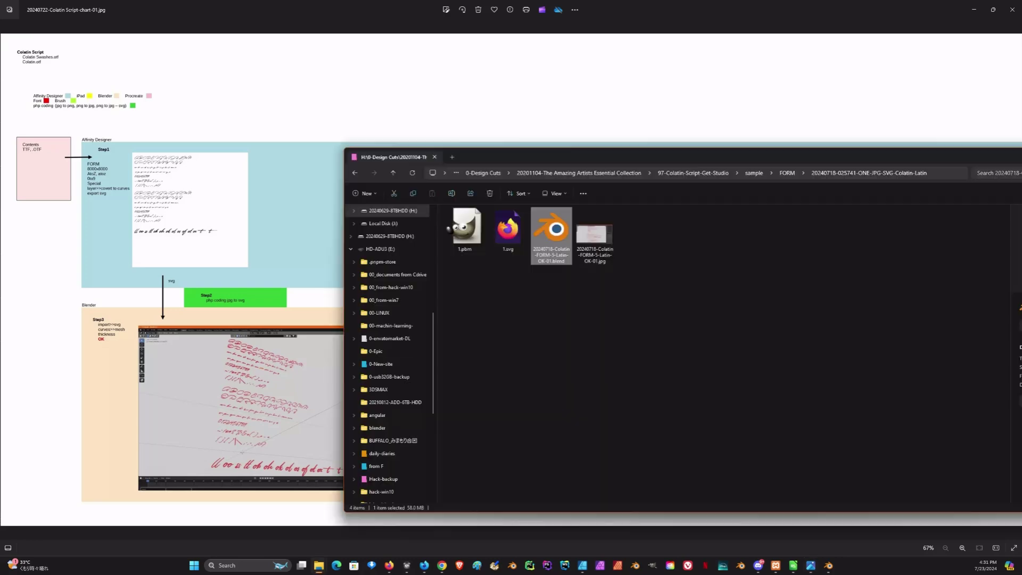
{"action": "double_click", "coordinate": [717, 157]}
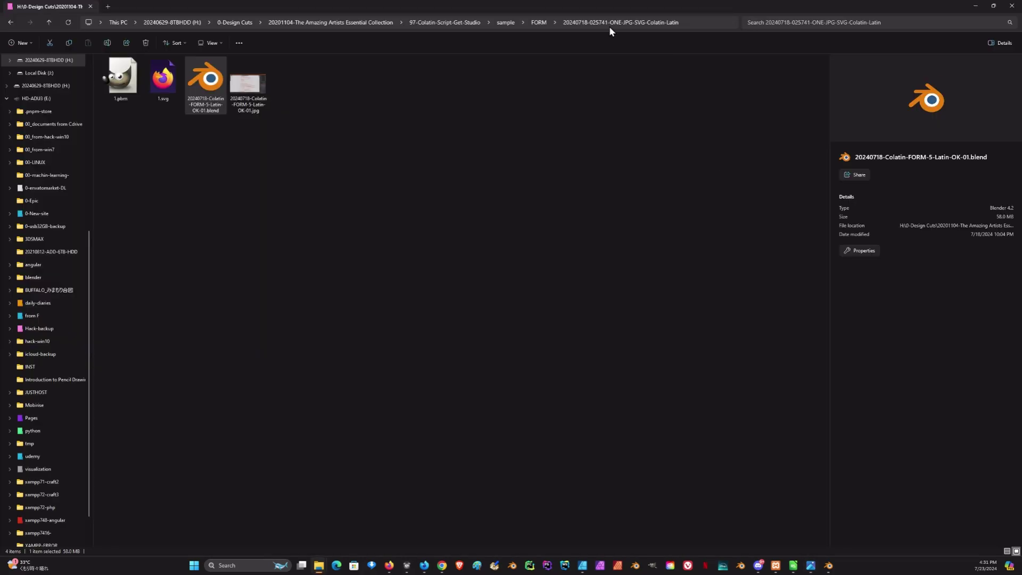
{"action": "left_click", "coordinate": [539, 23]}
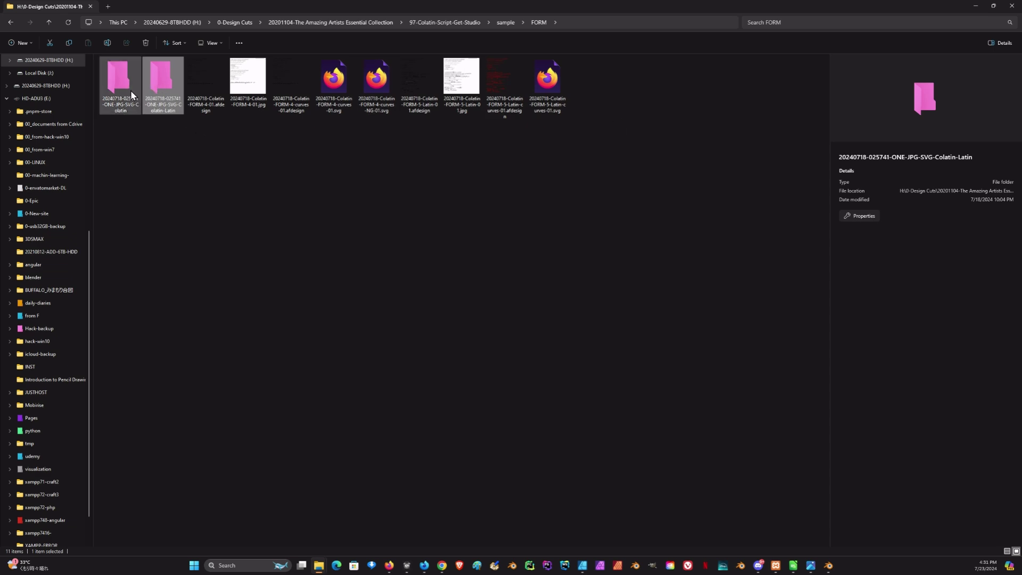
{"action": "double_click", "coordinate": [161, 82]}
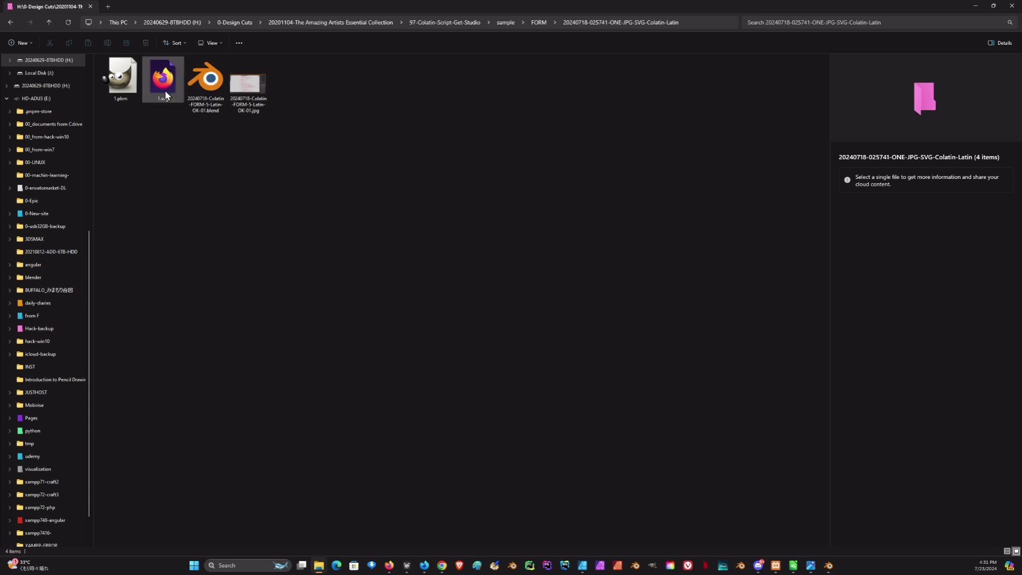
{"action": "left_click", "coordinate": [539, 23]}
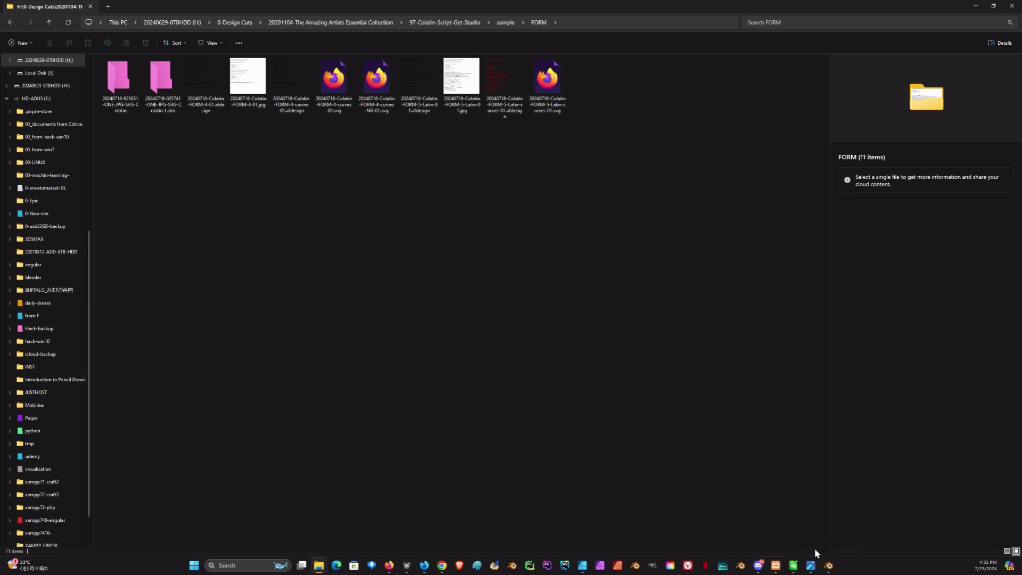
- Switch to the Blender window with the Colatin-FORM-4-curves-OK-01 file and examine its 3D alphabets, numerals, symbols and ligature row
{"action": "mouse_move", "coordinate": [824, 568]}
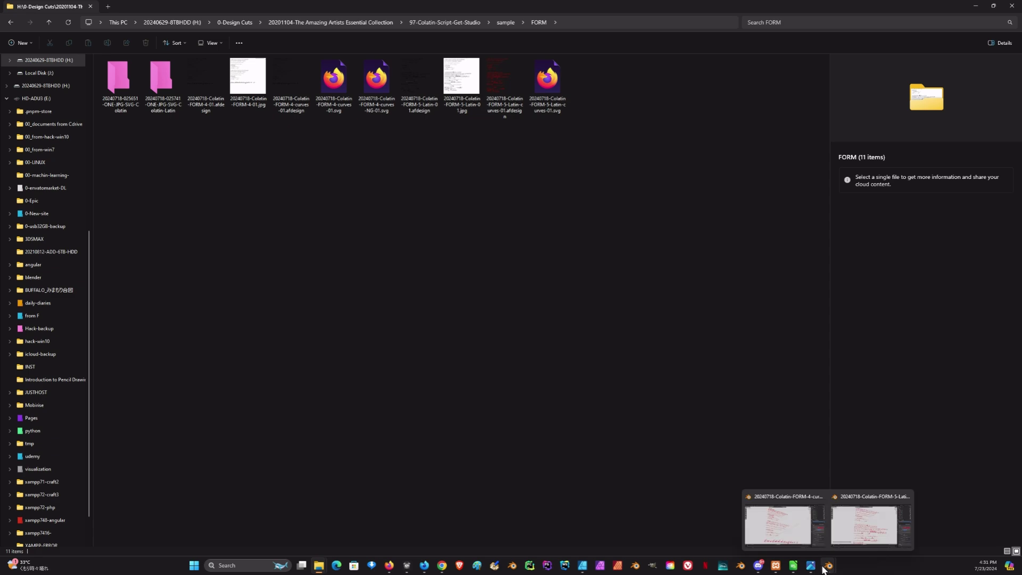
{"action": "left_click", "coordinate": [794, 527]}
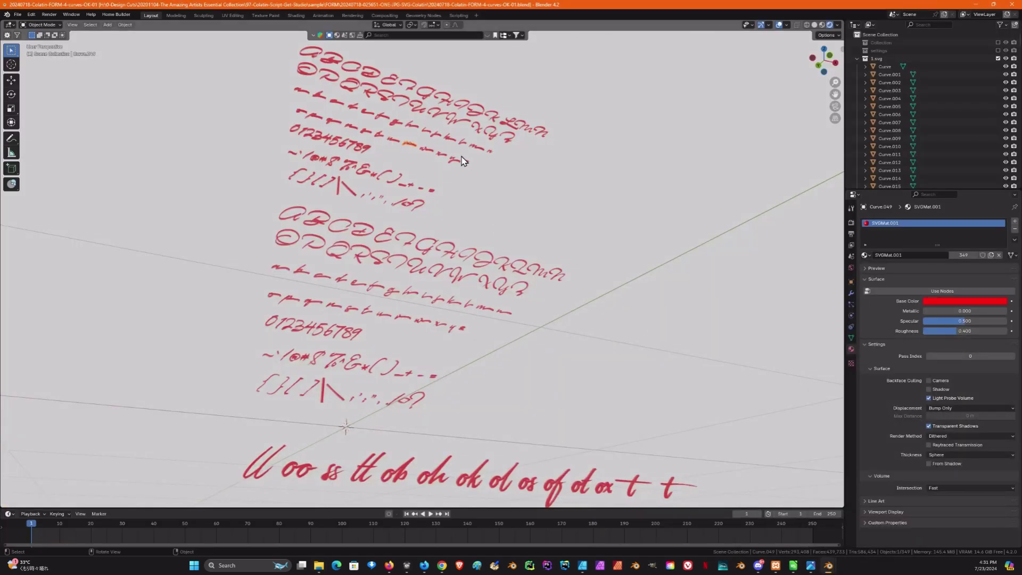
{"action": "scroll", "coordinate": [454, 148], "scroll_direction": "down", "scroll_amount": 2}
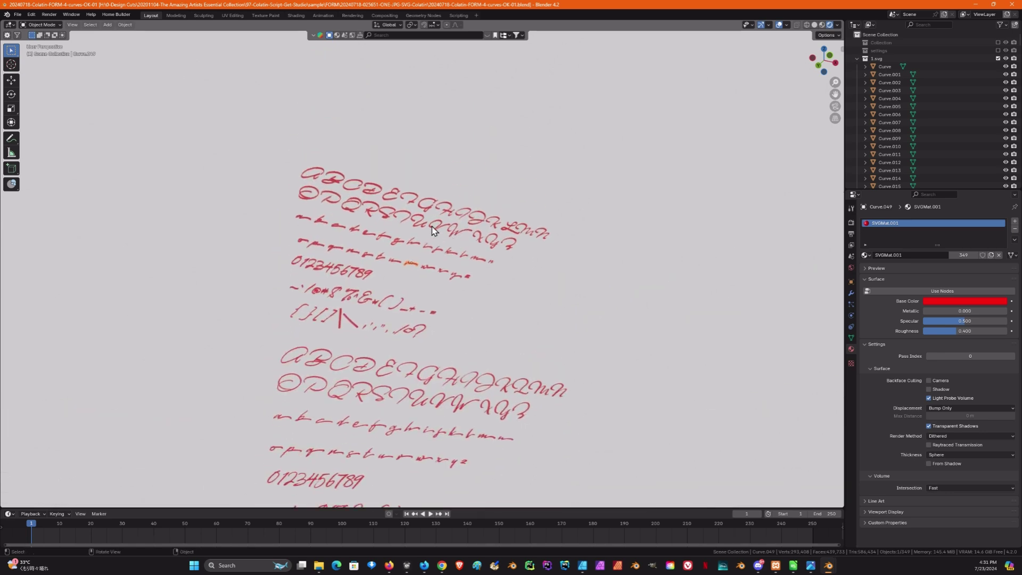
{"action": "scroll", "coordinate": [433, 223], "scroll_direction": "up", "scroll_amount": 5}
{"action": "left_click", "coordinate": [588, 330]}
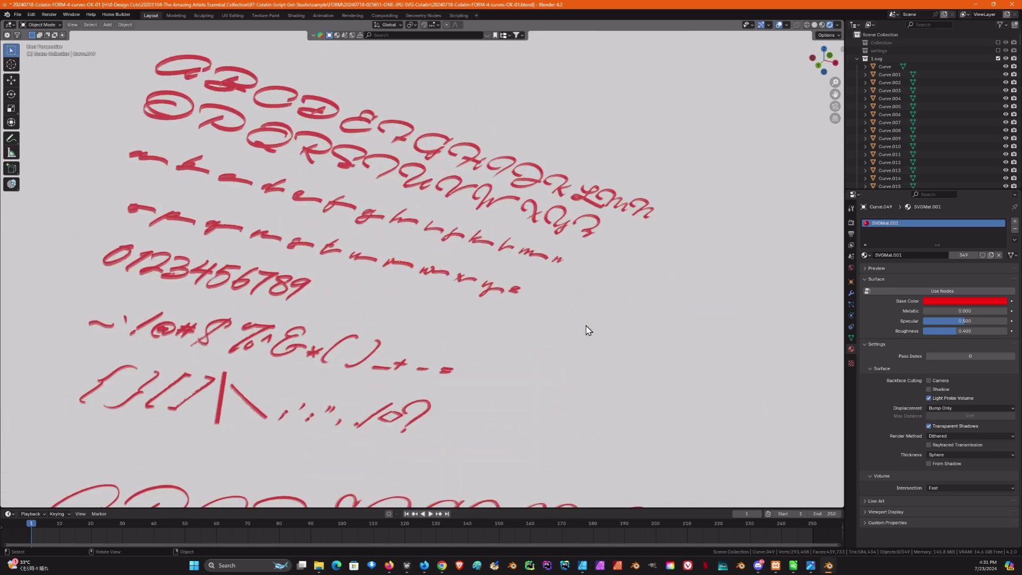
{"action": "middle_click_drag", "start_coordinate": [524, 327], "coordinate": [592, 167], "text": "shift"}
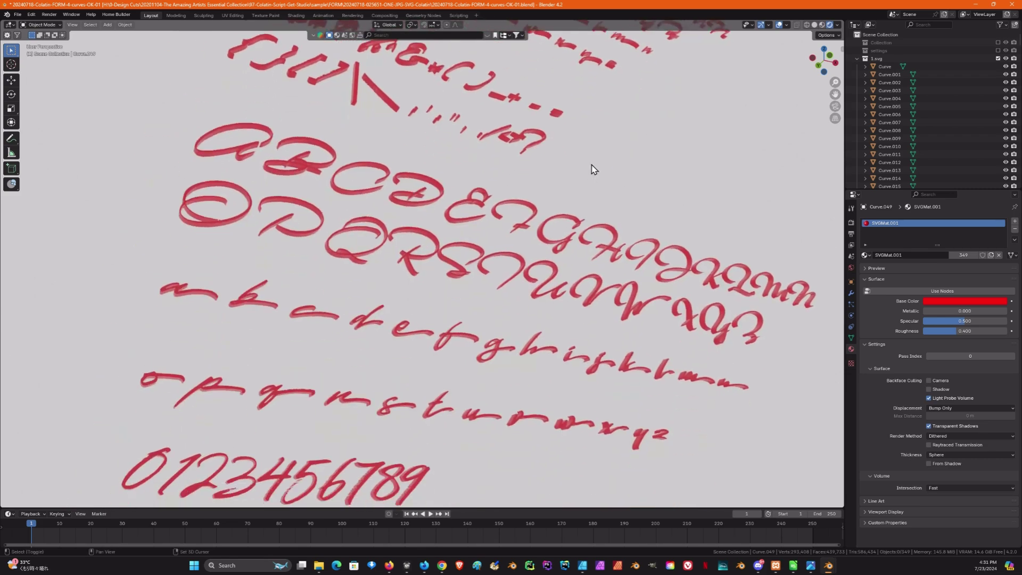
{"action": "middle_click_drag", "start_coordinate": [585, 277], "coordinate": [374, 260], "text": "ctrl"}
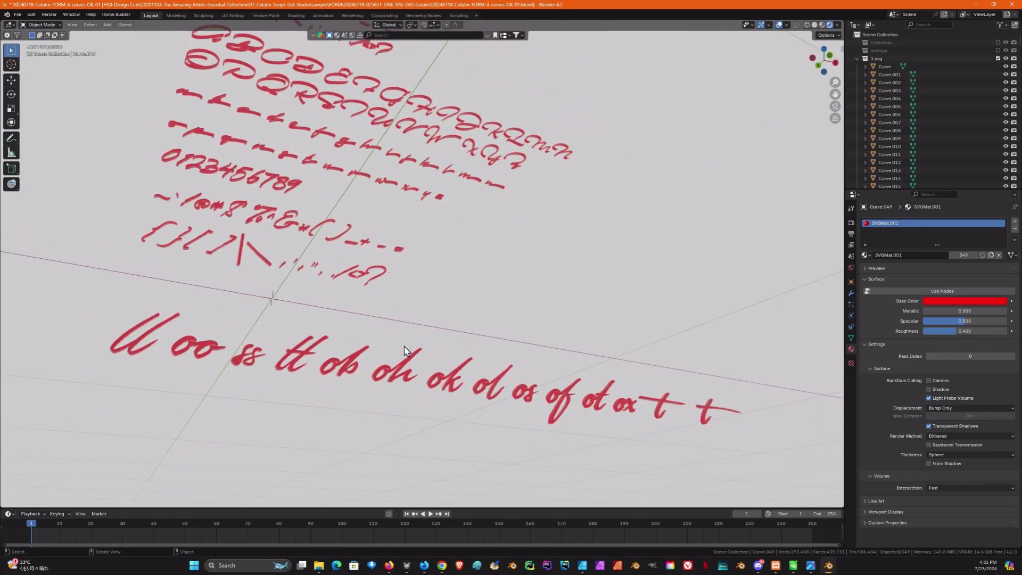
{"action": "scroll", "coordinate": [424, 389], "scroll_direction": "up", "scroll_amount": 8}
{"action": "scroll", "coordinate": [437, 409], "scroll_direction": "down", "scroll_amount": 6}
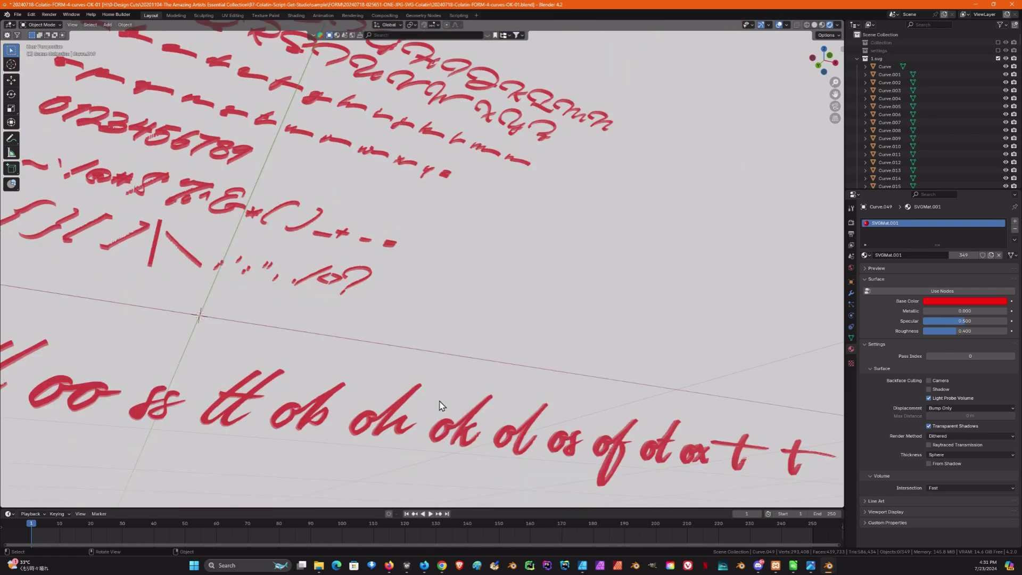
{"action": "middle_click_drag", "start_coordinate": [420, 398], "coordinate": [464, 374], "text": "shift"}
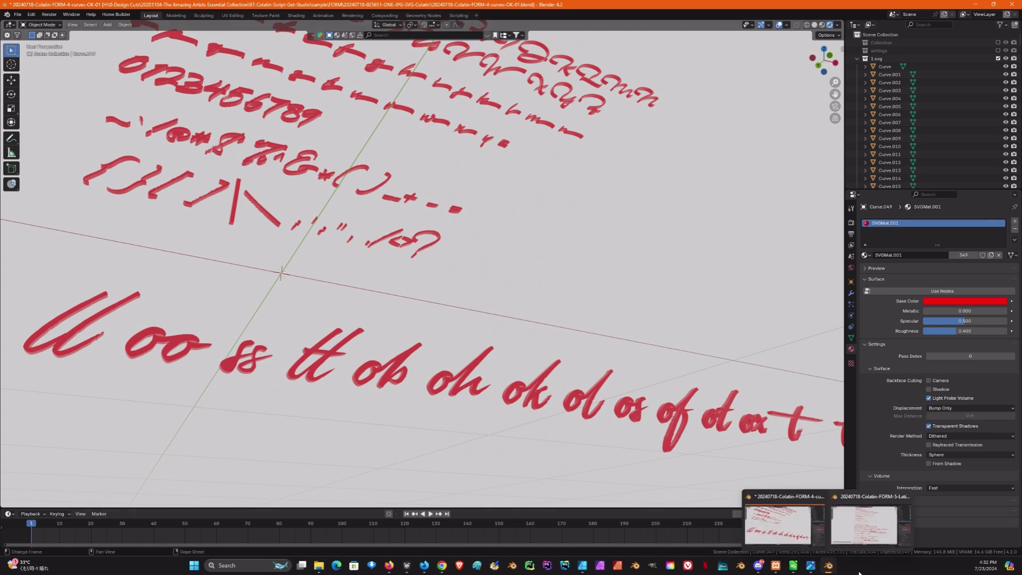
- Switch to the Blender window with the Colatin-FORM-5-Latin-OK-01 file and examine the accented glyphs and their thickness from several angles
{"action": "mouse_move", "coordinate": [830, 566]}
{"action": "left_click", "coordinate": [871, 526]}
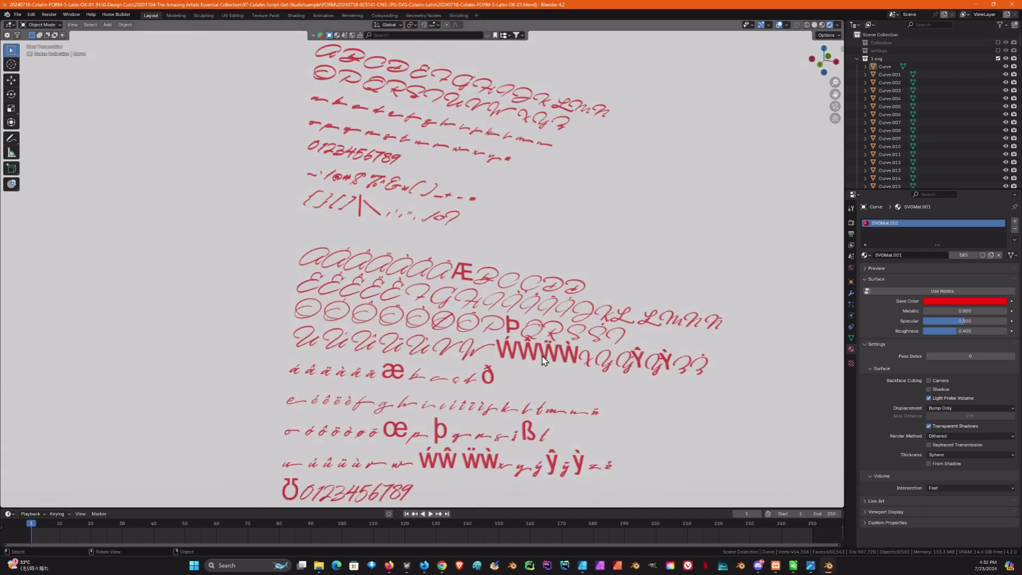
{"action": "scroll", "coordinate": [497, 352], "scroll_direction": "up", "scroll_amount": 6}
{"action": "scroll", "coordinate": [568, 348], "scroll_direction": "down", "scroll_amount": 2}
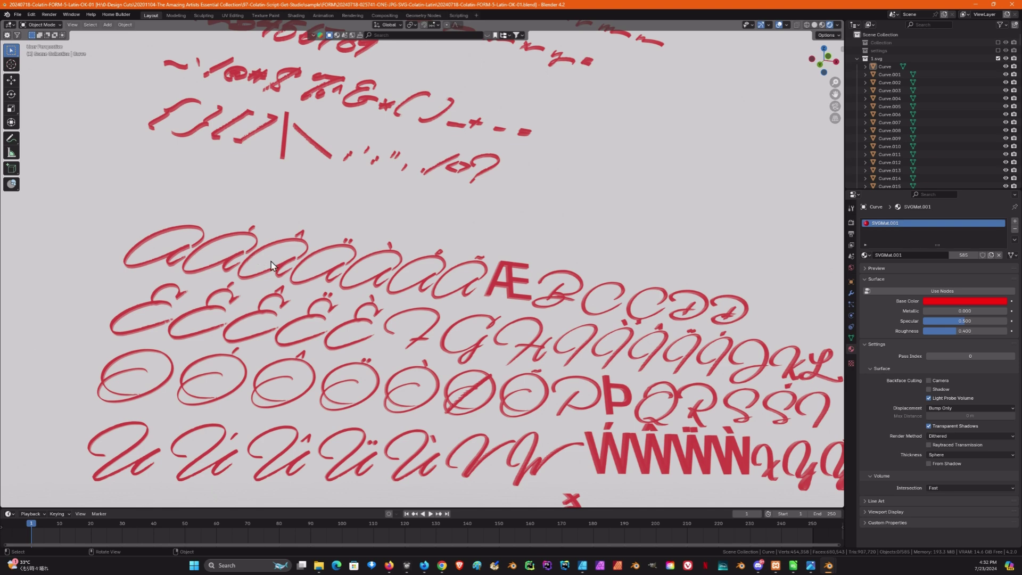
{"action": "middle_click_drag", "start_coordinate": [271, 265], "coordinate": [287, 232], "text": "shift"}
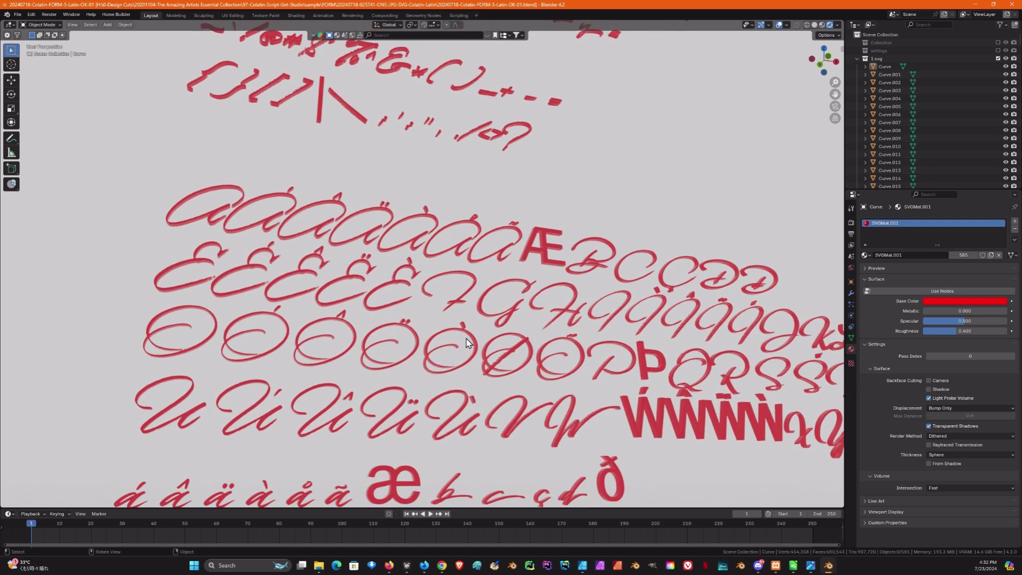
{"action": "middle_click_drag", "start_coordinate": [469, 343], "coordinate": [508, 349]}
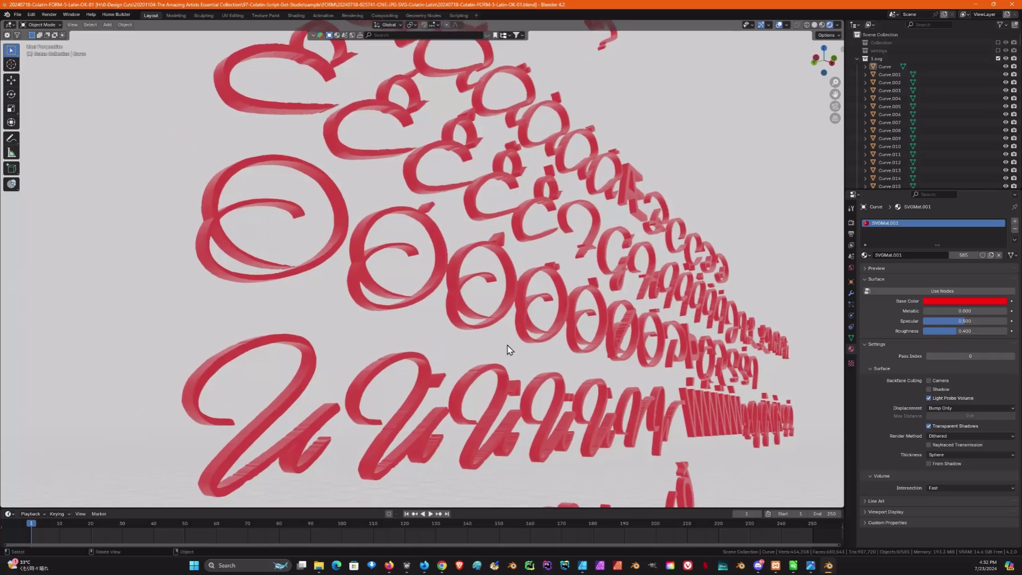
{"action": "scroll", "coordinate": [513, 355], "scroll_direction": "down", "scroll_amount": 6}
{"action": "scroll", "coordinate": [485, 321], "scroll_direction": "up", "scroll_amount": 4}
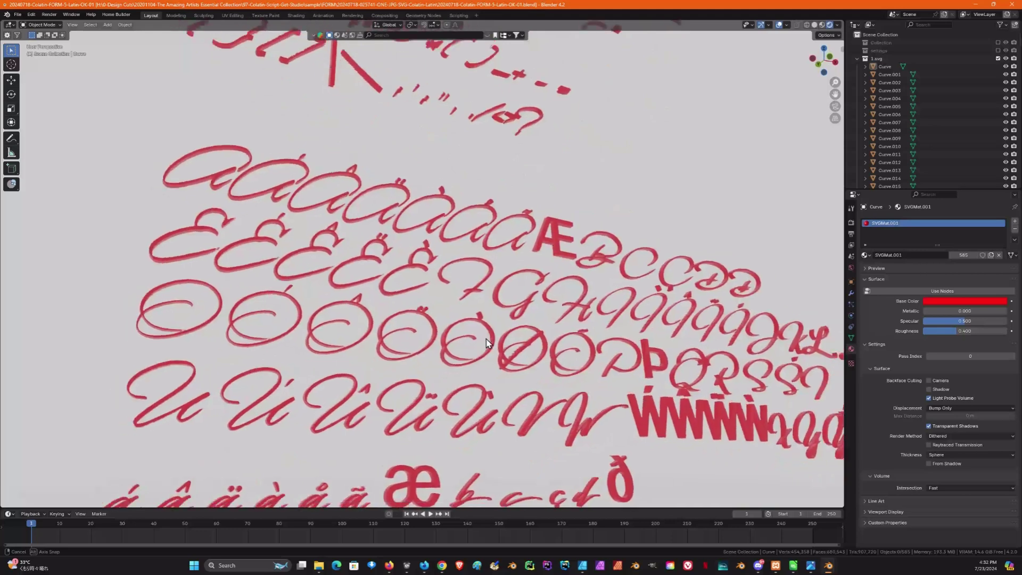
{"action": "scroll", "coordinate": [489, 336], "scroll_direction": "down", "scroll_amount": 5}
{"action": "middle_click_drag", "start_coordinate": [488, 343], "coordinate": [405, 294]}
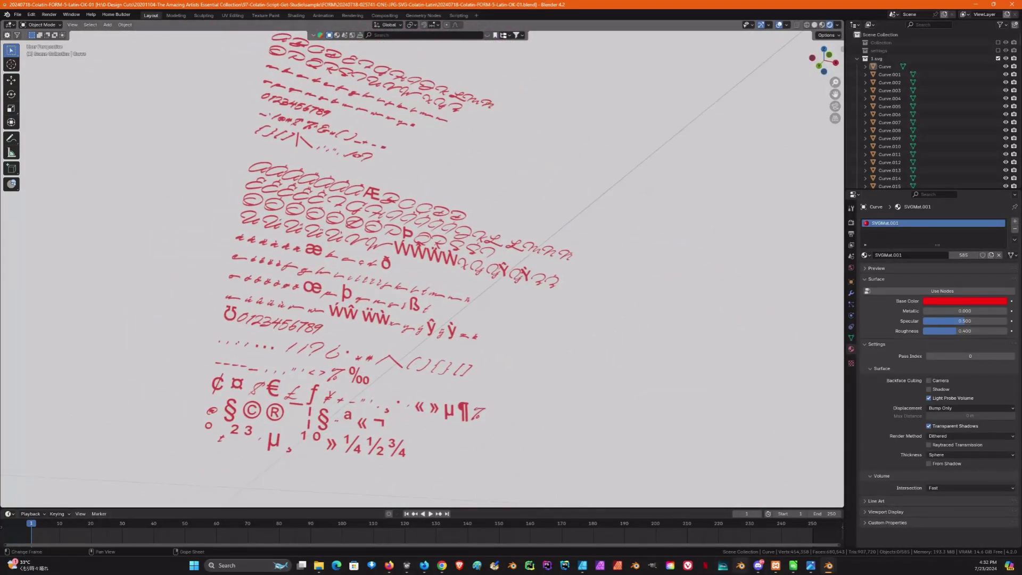
- Switch to the Colatin Script chart image in the photo viewer and examine the Affinity Designer, PHP conversion and Blender stages
{"action": "left_click", "coordinate": [810, 568]}
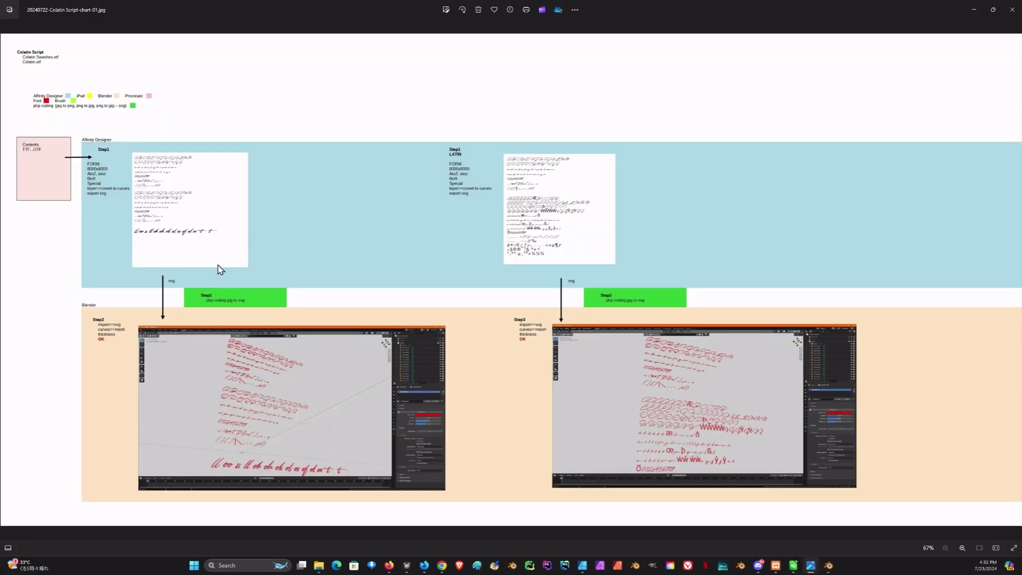
{"action": "scroll", "coordinate": [191, 271], "scroll_direction": "up", "scroll_amount": 5}
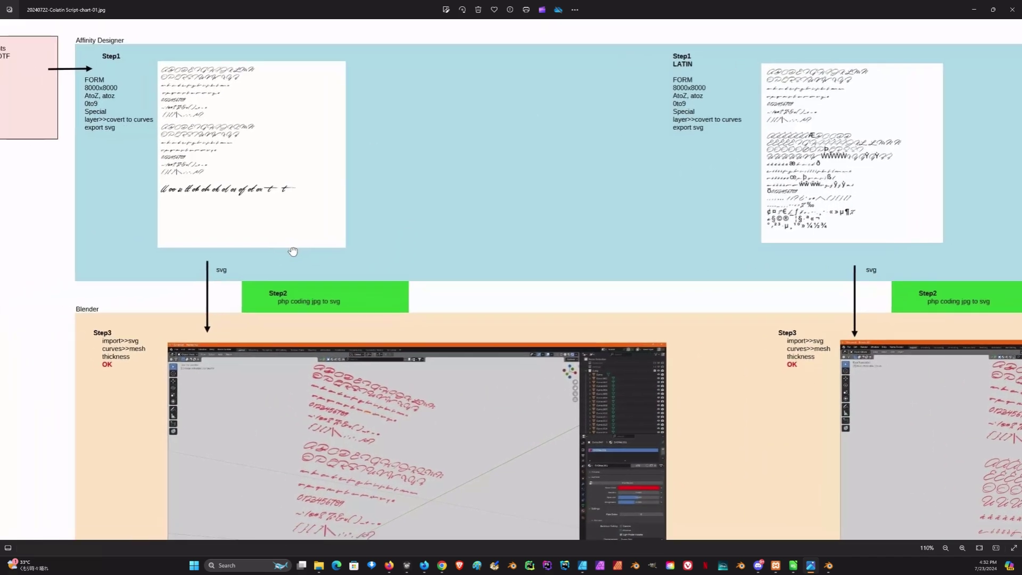
{"action": "left_click_drag", "start_coordinate": [293, 251], "coordinate": [362, 277]}
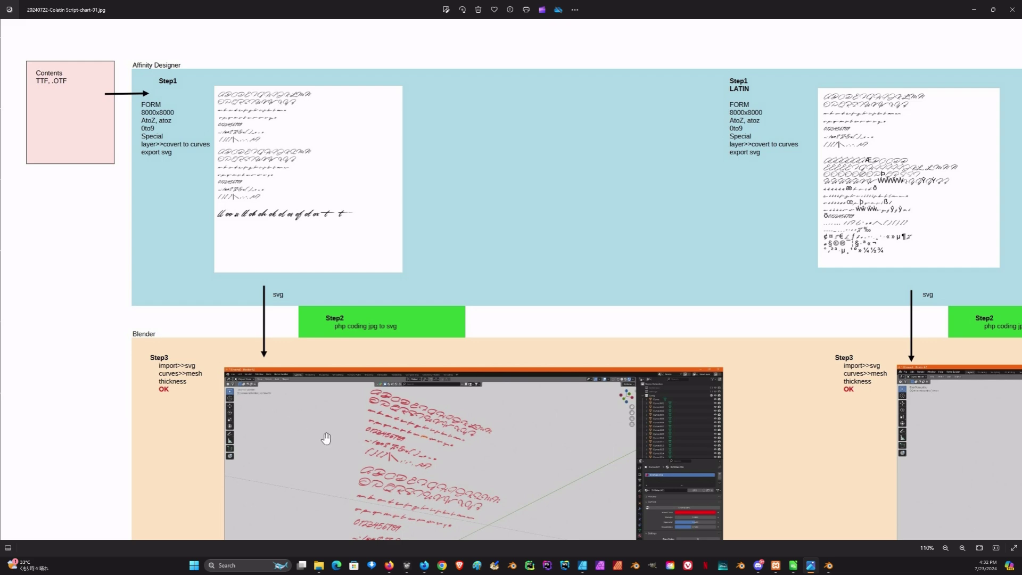
{"action": "scroll", "coordinate": [351, 437], "scroll_direction": "up", "scroll_amount": 5}
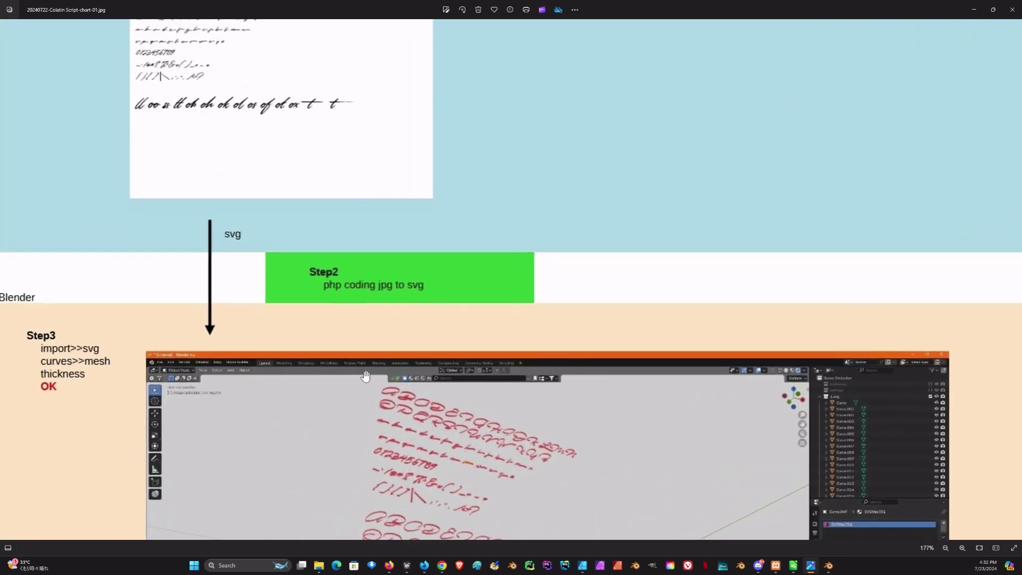
{"action": "scroll", "coordinate": [365, 375], "scroll_direction": "down", "scroll_amount": 4}
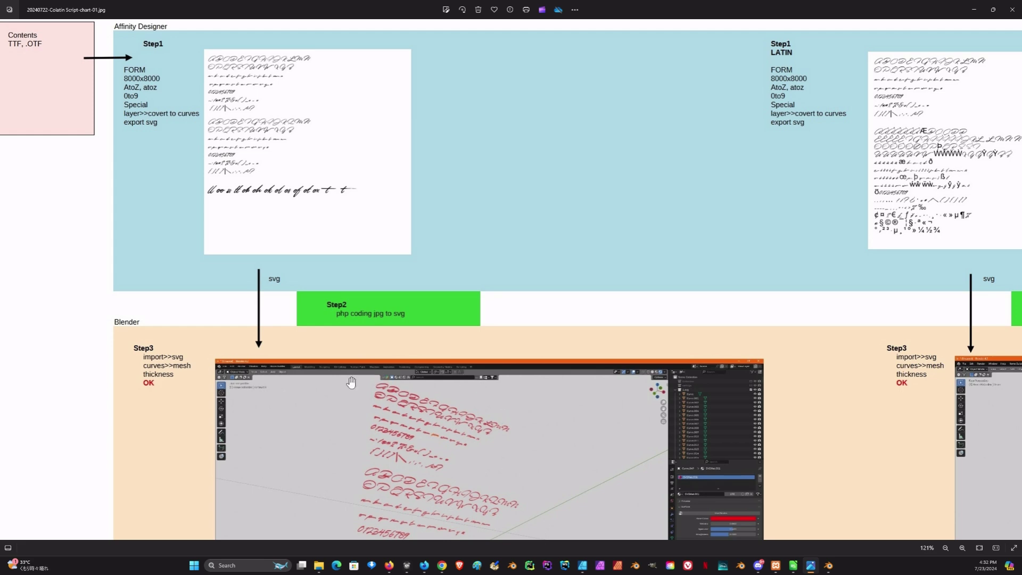
{"action": "left_click_drag", "start_coordinate": [511, 381], "coordinate": [506, 345]}
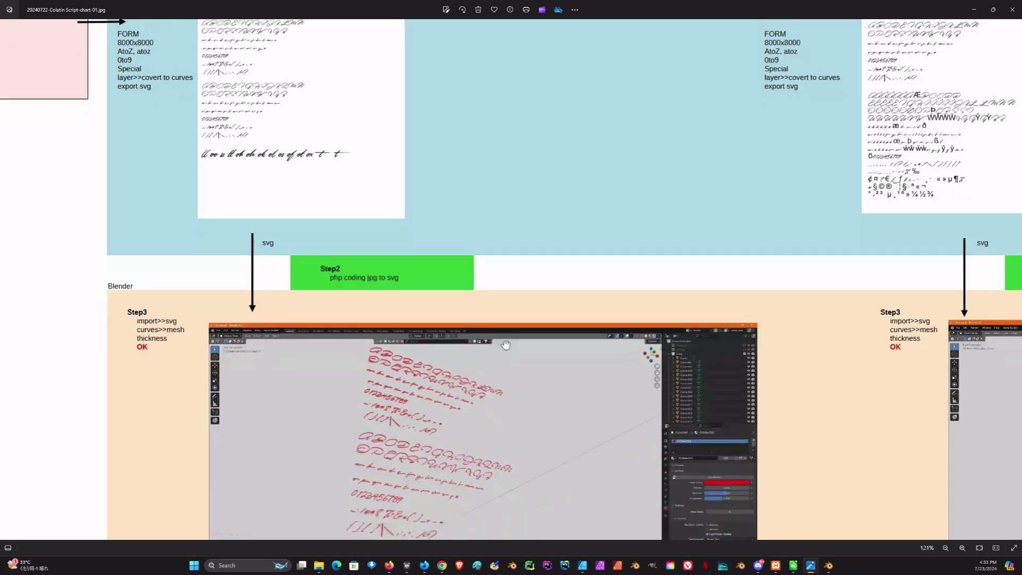
{"action": "scroll", "coordinate": [506, 345], "scroll_direction": "down", "scroll_amount": 5}
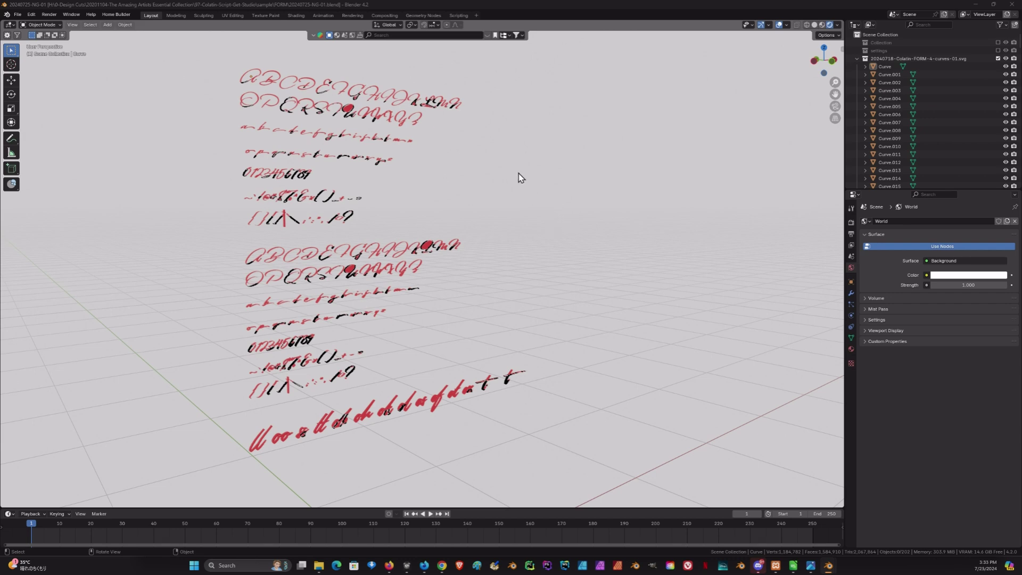
- Examine the letters, numerals, symbols and ligatures in the 20240725-NG-01 Blender scene for faulty fills and shading
{"action": "middle_click_drag", "start_coordinate": [449, 144], "coordinate": [455, 163], "text": "shift"}
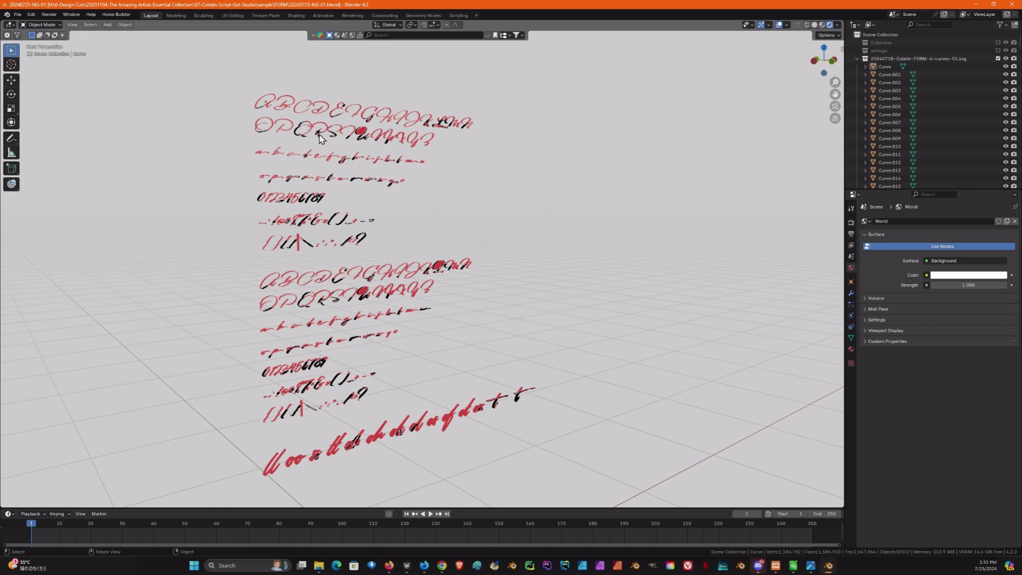
{"action": "scroll", "coordinate": [319, 137], "scroll_direction": "up", "scroll_amount": 4}
{"action": "middle_click_drag", "start_coordinate": [324, 113], "coordinate": [387, 213], "text": "shift"}
{"action": "middle_click_drag", "start_coordinate": [288, 160], "coordinate": [264, 146]}
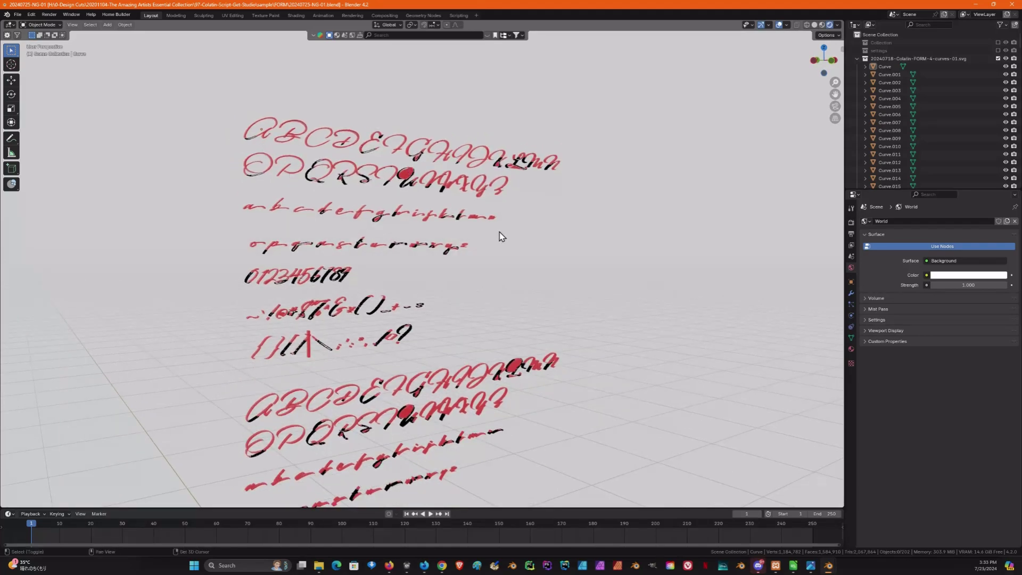
{"action": "middle_click_drag", "start_coordinate": [502, 232], "coordinate": [486, 139], "text": "shift"}
{"action": "middle_click_drag", "start_coordinate": [428, 292], "coordinate": [420, 196], "text": "shift"}
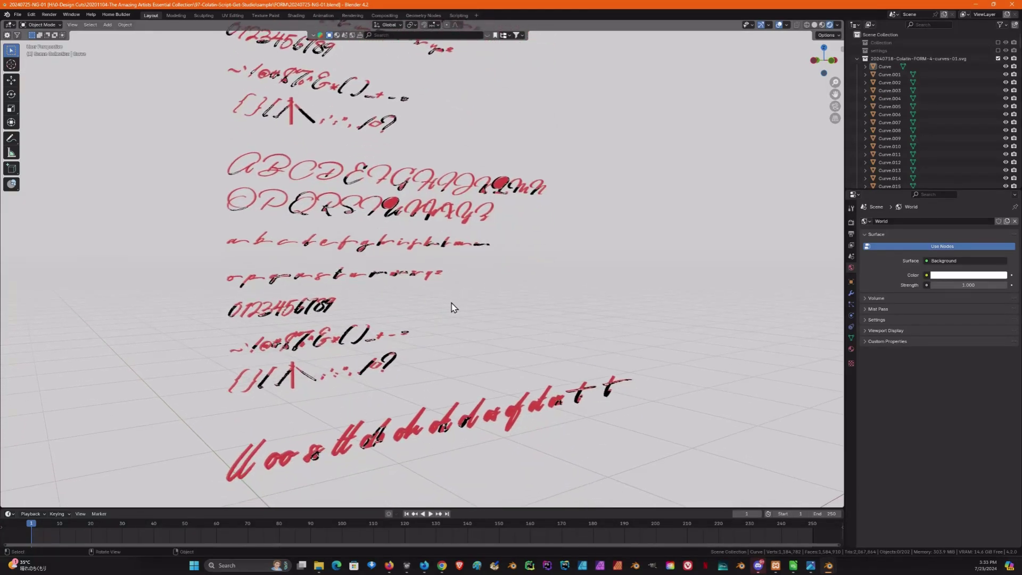
{"action": "middle_click_drag", "start_coordinate": [451, 307], "coordinate": [376, 272], "text": "shift"}
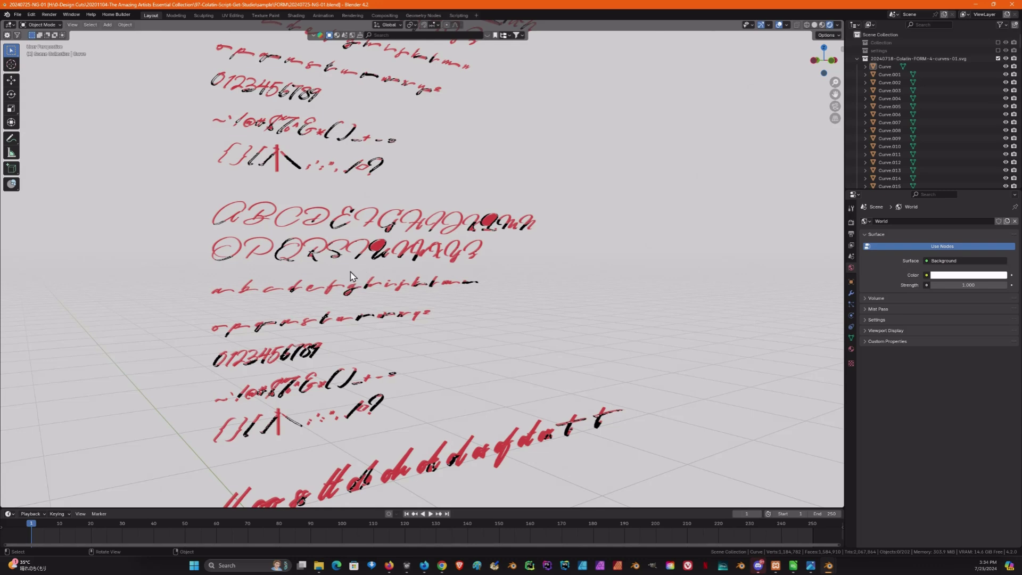
{"action": "mouse_move", "coordinate": [334, 244]}
{"action": "middle_mouse_down", "text": "shift"}
{"action": "mouse_move", "coordinate": [338, 270]}
{"action": "mouse_move", "coordinate": [346, 211]}
{"action": "mouse_move", "coordinate": [336, 253]}
{"action": "middle_mouse_up", "text": "shift"}
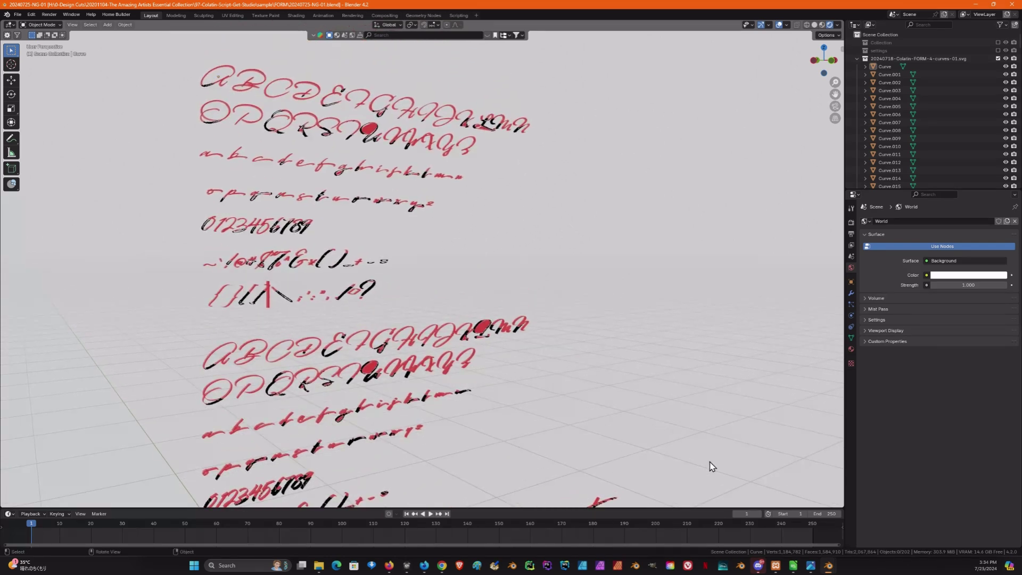
- Switch to the 20240725-Latin-NG-01 Blender window and examine its Latin glyphs, numerals and special symbols for faulty fills and shading
{"action": "mouse_move", "coordinate": [829, 571]}
{"action": "left_click", "coordinate": [786, 539]}
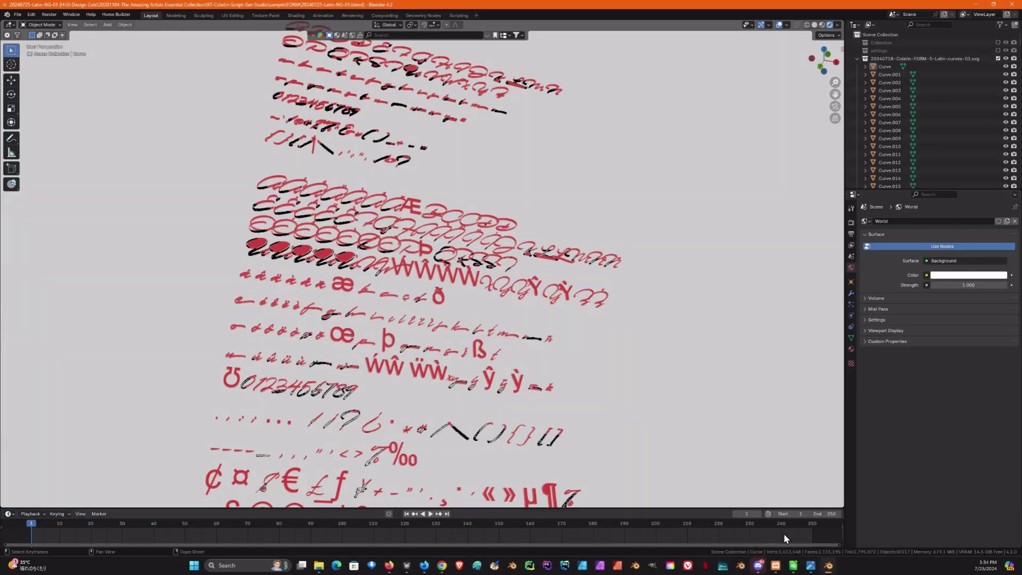
{"action": "middle_click_drag", "start_coordinate": [417, 120], "coordinate": [387, 122]}
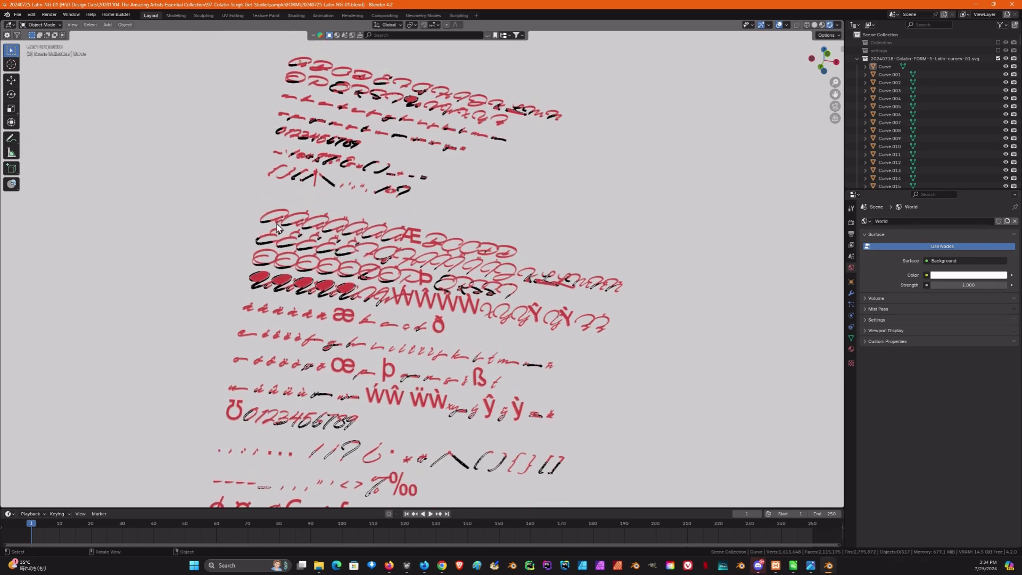
{"action": "scroll", "coordinate": [319, 245], "scroll_direction": "up", "scroll_amount": 3}
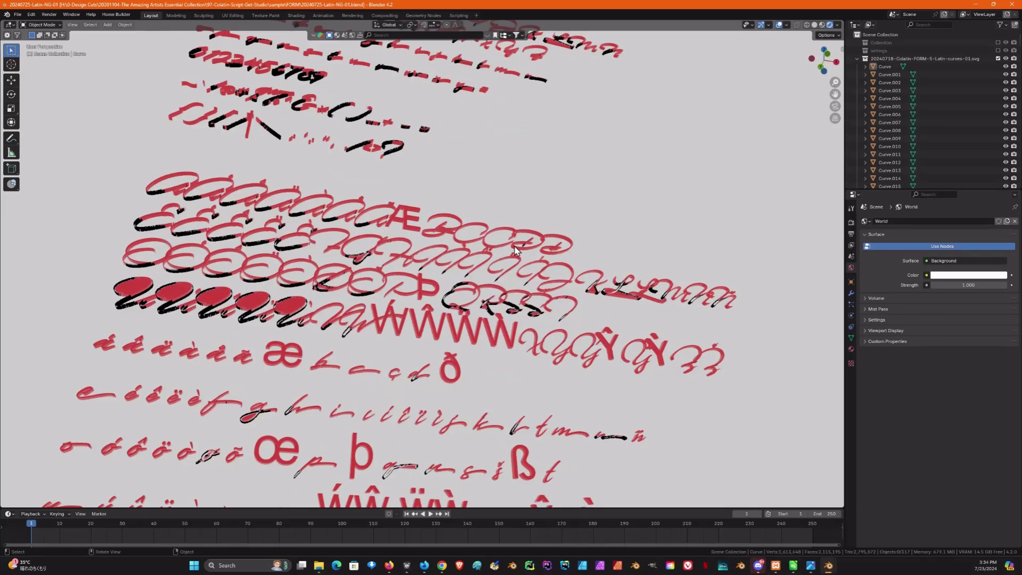
{"action": "middle_click_drag", "start_coordinate": [515, 251], "coordinate": [556, 165], "text": "shift"}
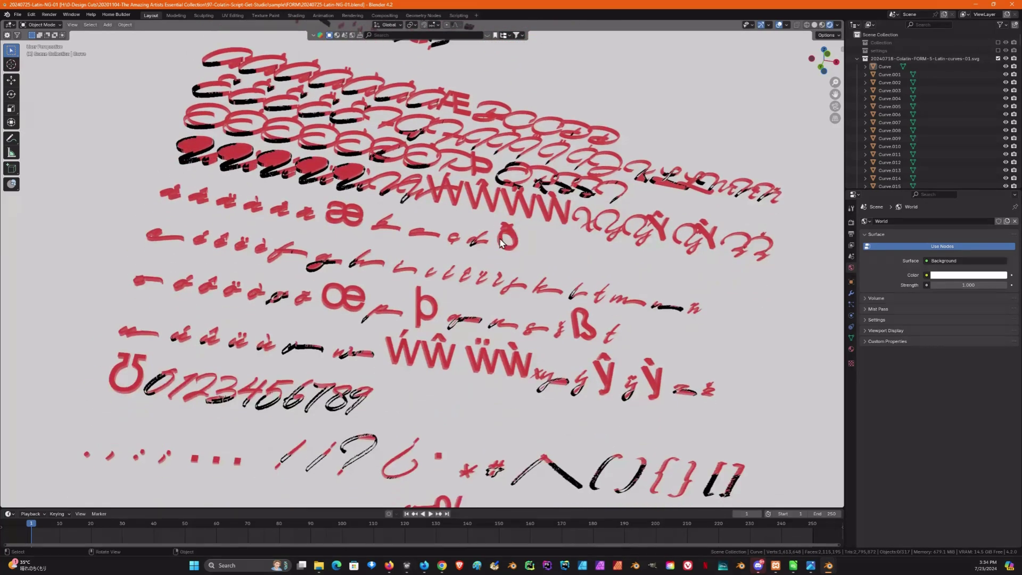
{"action": "middle_click_drag", "start_coordinate": [497, 244], "coordinate": [468, 193], "text": "shift"}
{"action": "scroll", "coordinate": [468, 192], "scroll_direction": "down", "scroll_amount": 2}
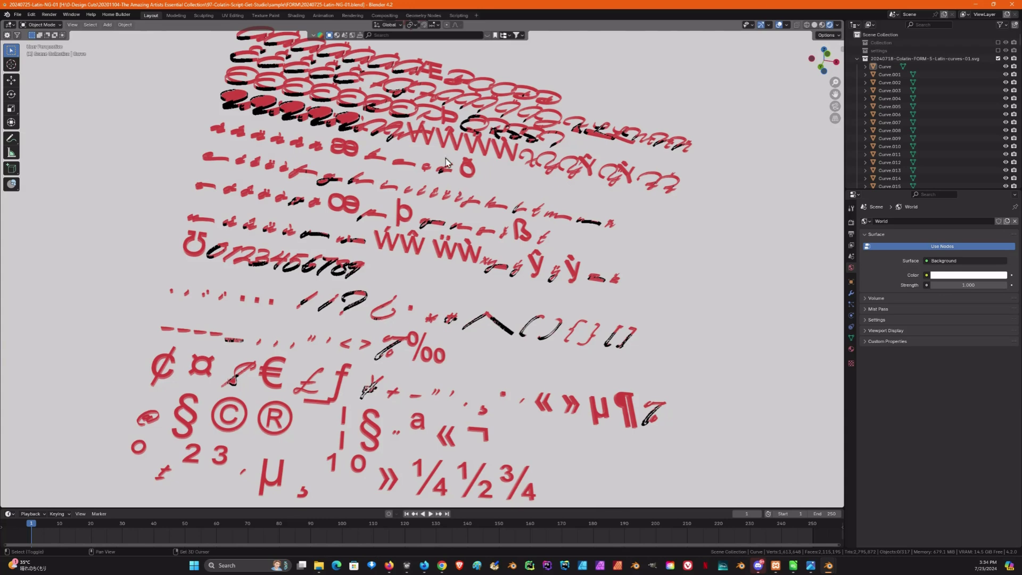
- Examine the accented uppercase and lowercase glyph rows of the Latin scene from several oblique angles, checking their fills and side shading
{"action": "middle_click_drag", "start_coordinate": [448, 163], "coordinate": [405, 263], "text": "shift"}
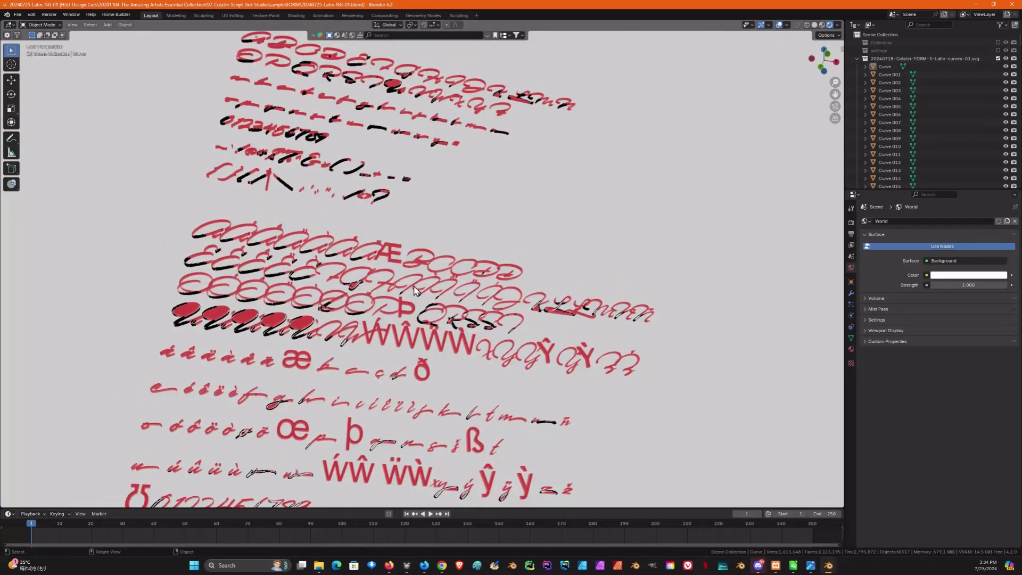
{"action": "middle_click_drag", "start_coordinate": [477, 253], "coordinate": [397, 188]}
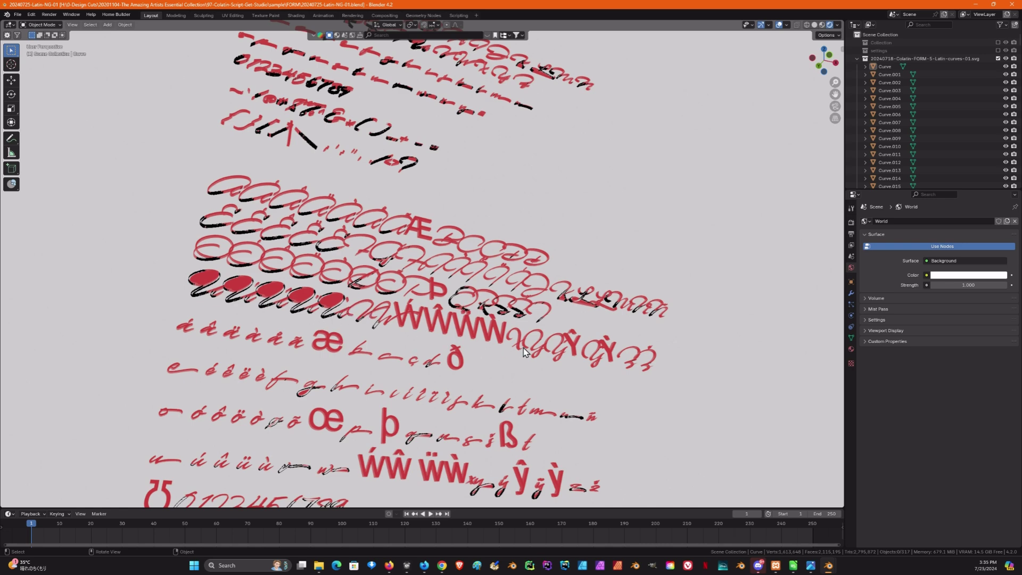
{"action": "middle_click_drag", "start_coordinate": [525, 353], "coordinate": [529, 351]}
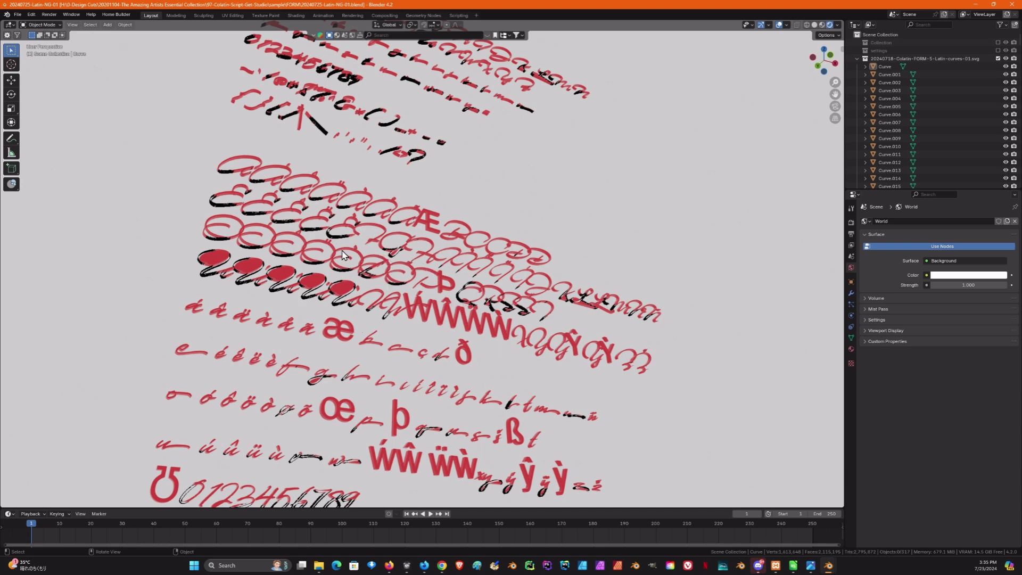
{"action": "middle_click_drag", "start_coordinate": [348, 230], "coordinate": [360, 234]}
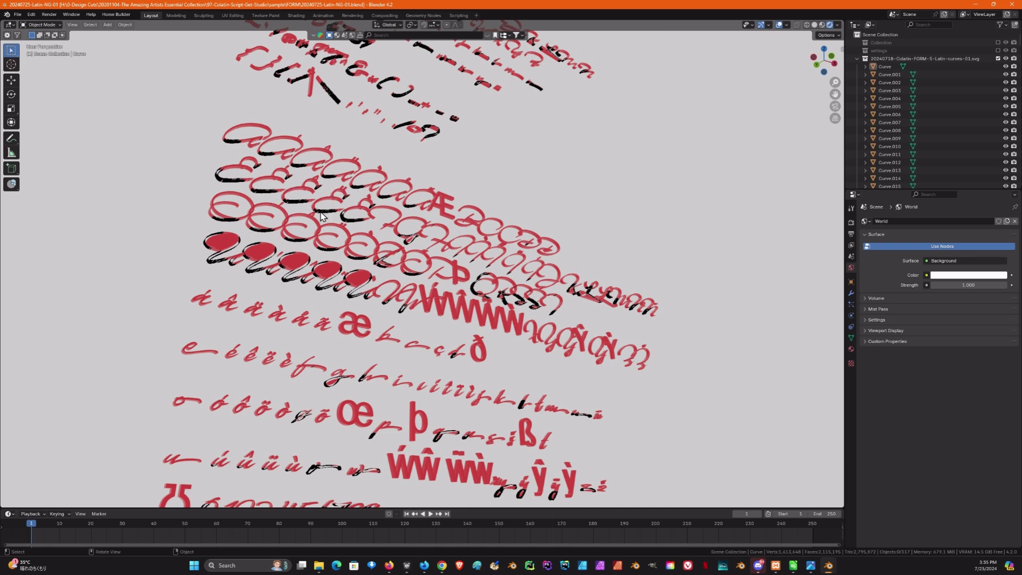
{"action": "middle_click_drag", "start_coordinate": [354, 169], "coordinate": [364, 180]}
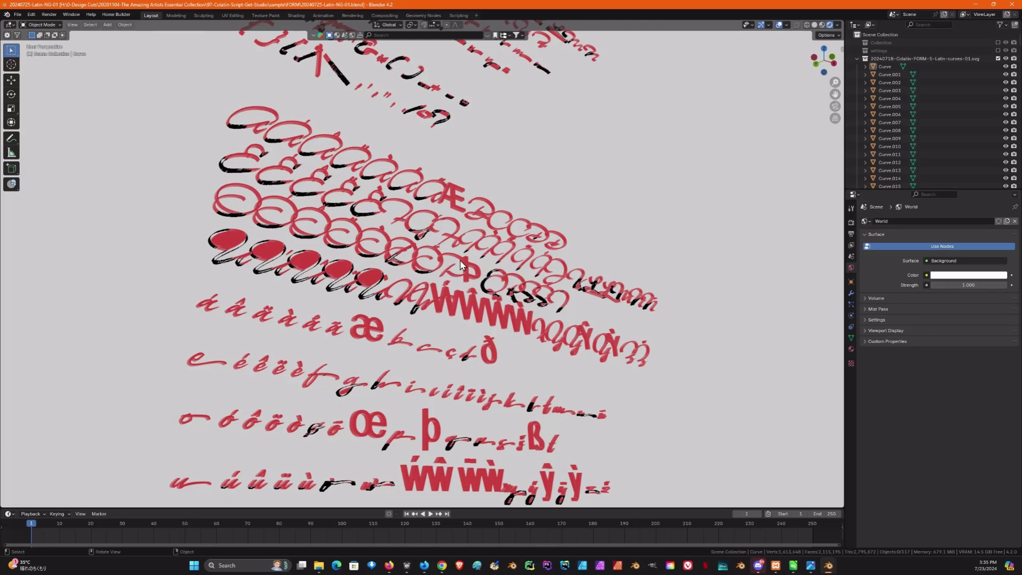
{"action": "middle_click_drag", "start_coordinate": [434, 176], "coordinate": [431, 177]}
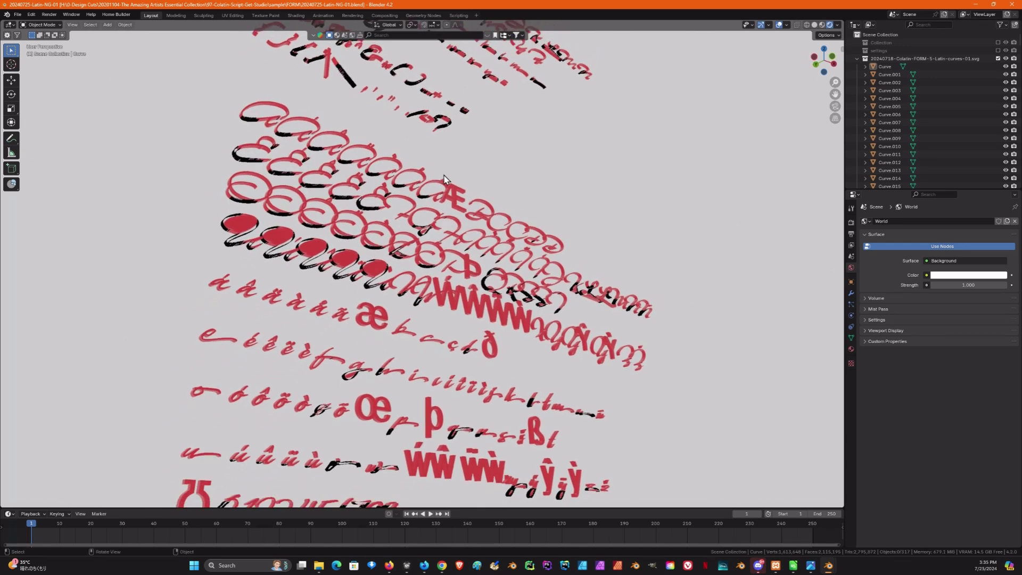